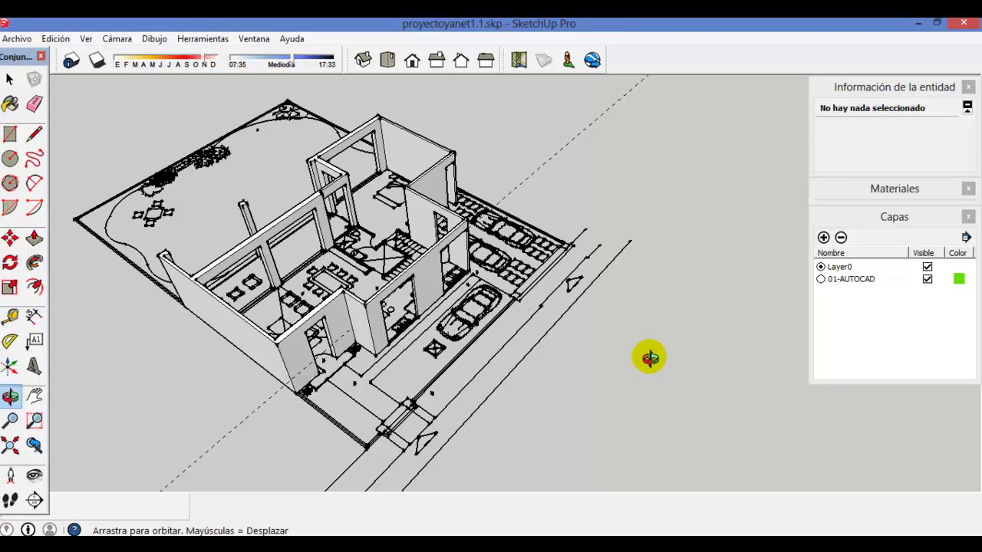
Step: Zoom in and add a third layer in the Capas panel, beginning to name it 02-MUROS
scroll(330, 291, "up", 3)
scroll(345, 277, "up", 3)
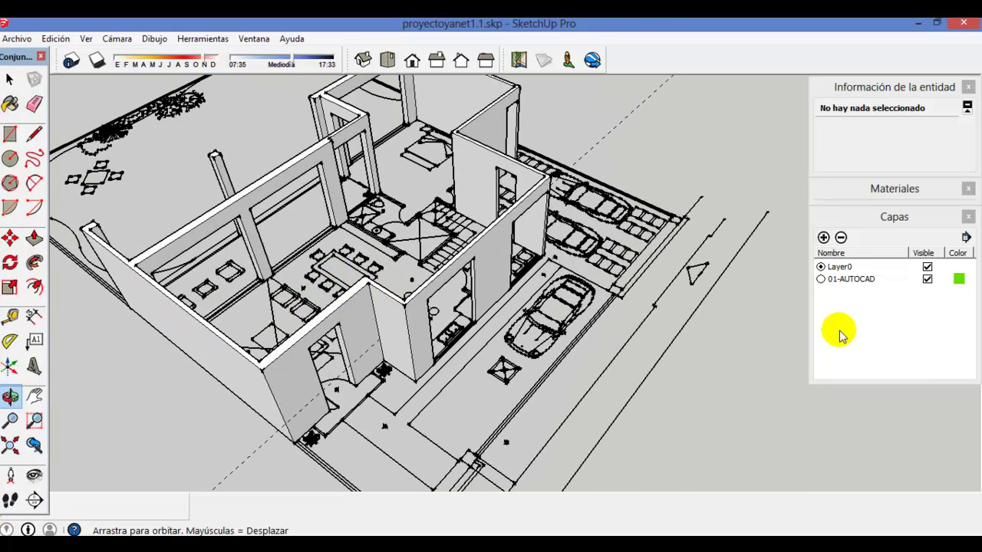
left_click(824, 238)
type("02-MUROSEXT")
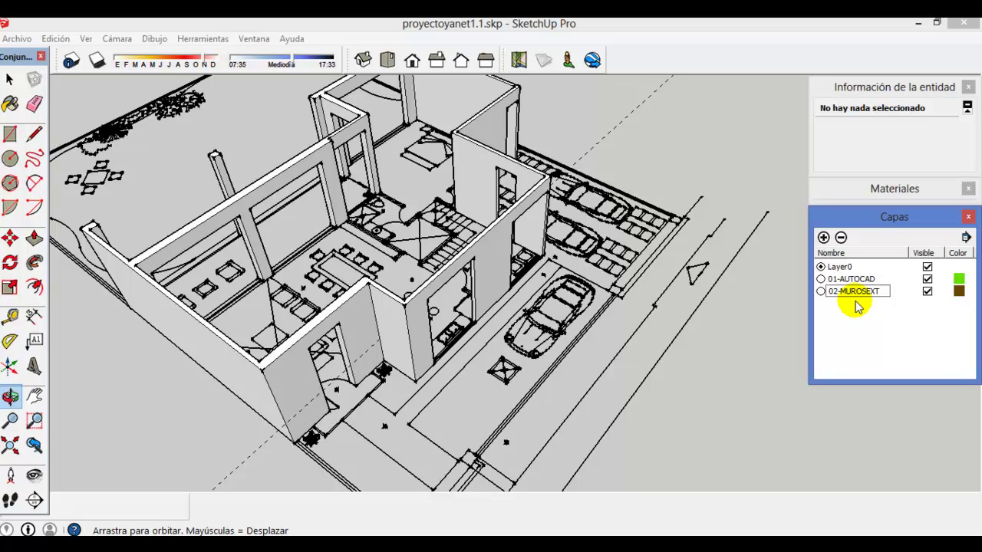
Step: Commit the new layer's name as 02-MUROSEXT
left_click(867, 341)
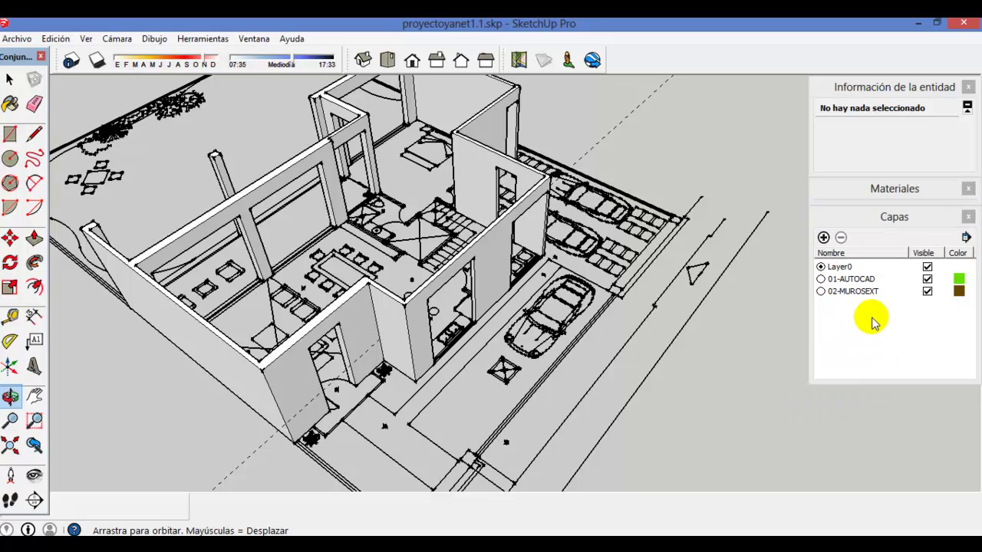
left_click(884, 337)
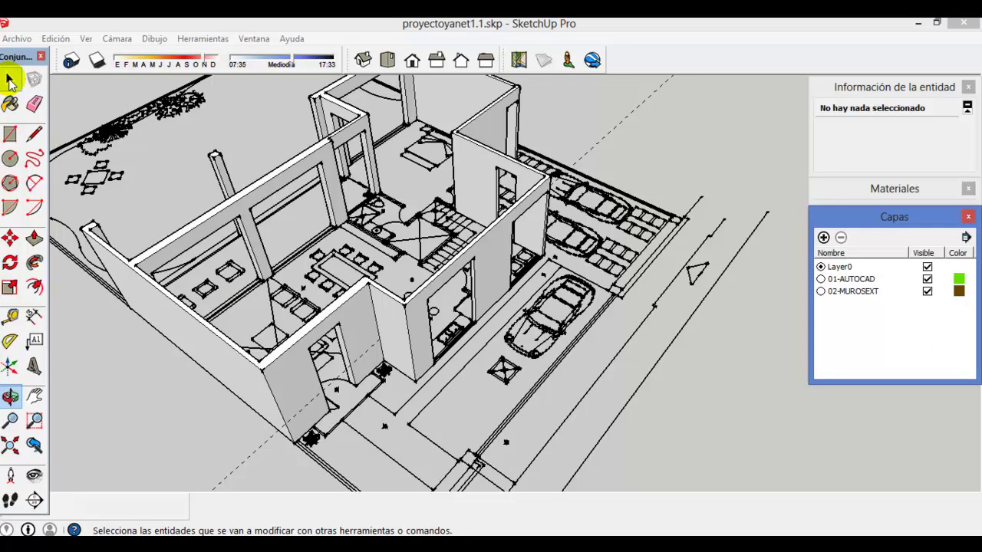
Step: Select all connected house walls plus the free-standing columns (281 entities), then orbit to check
left_click(10, 80)
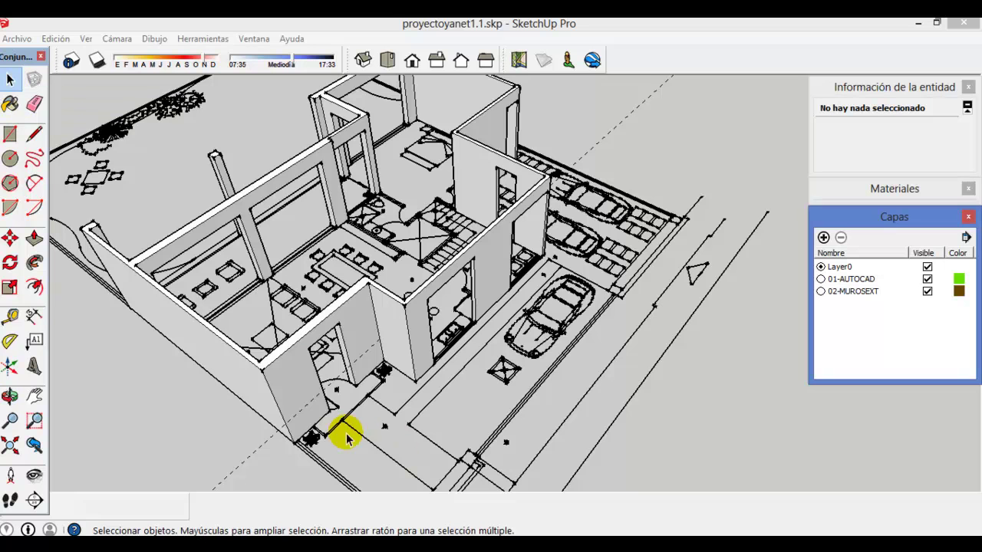
triple_click(278, 365)
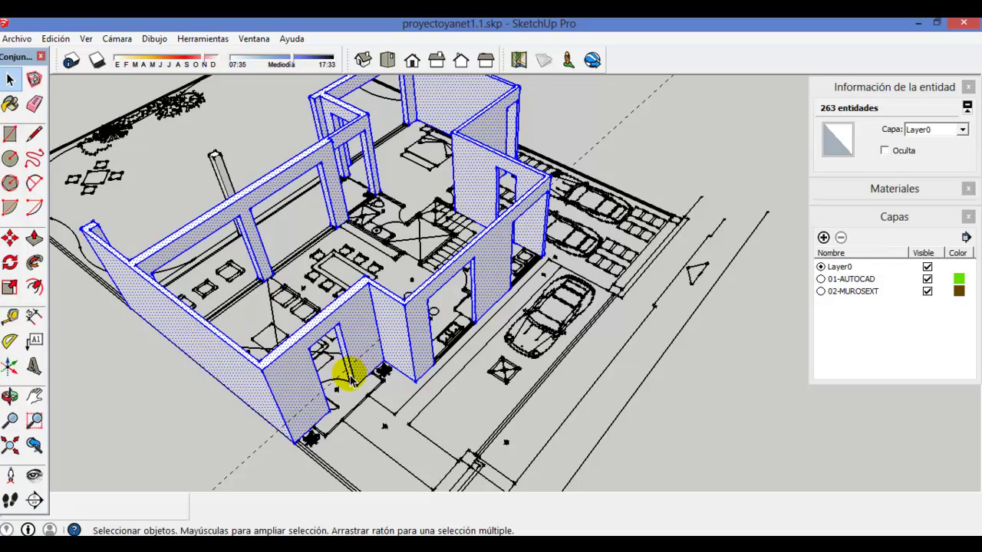
scroll(393, 330, "down", 2)
scroll(346, 264, "up", 2)
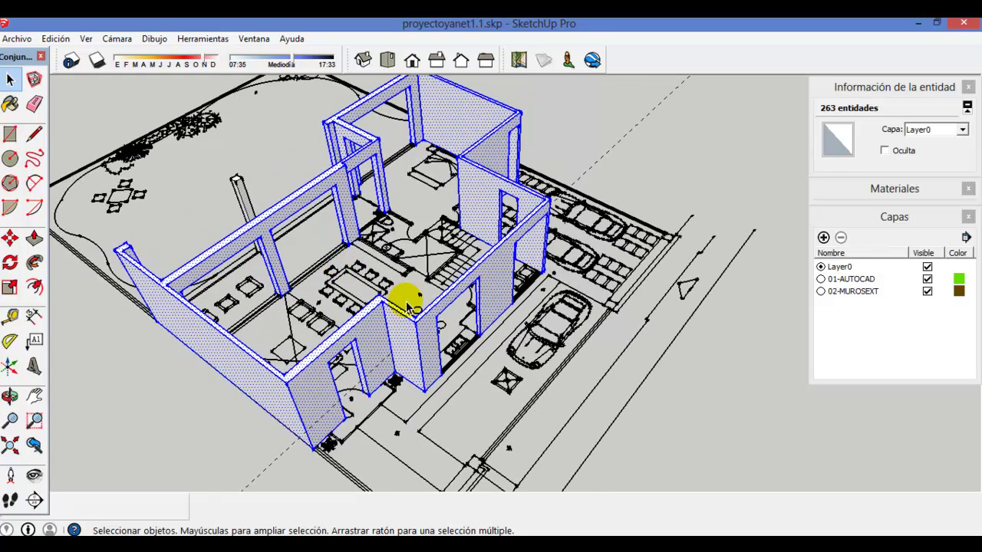
left_click(242, 196)
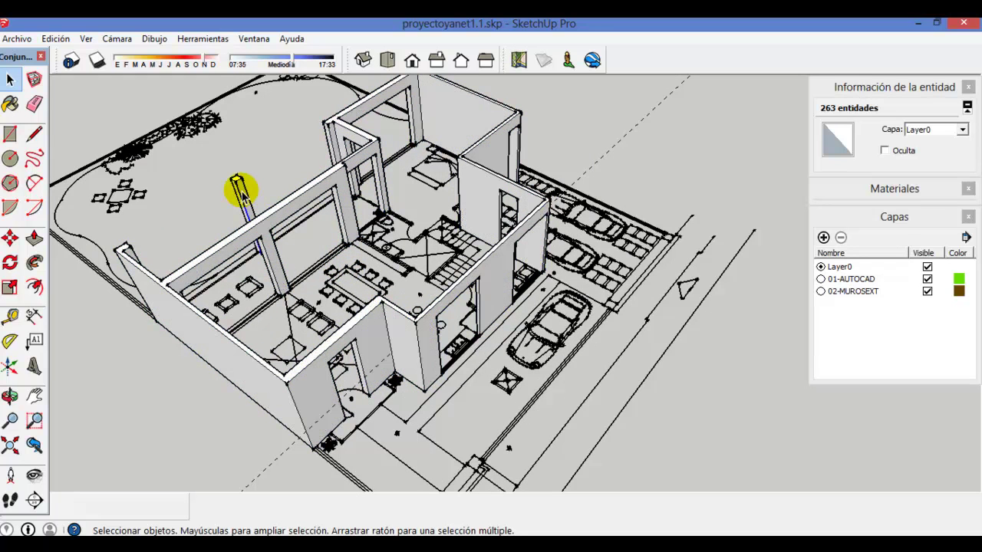
left_click(245, 201)
triple_click(298, 388)
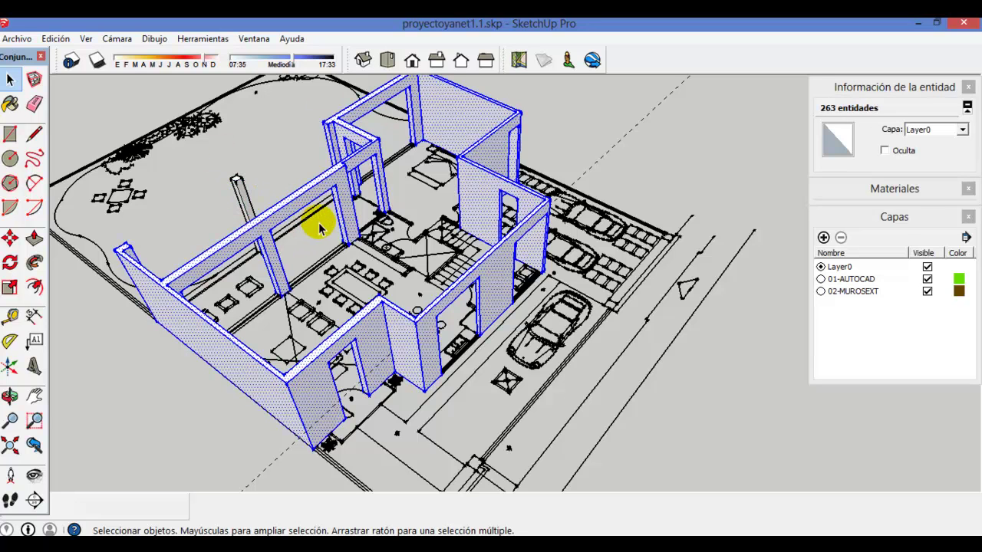
left_click(240, 187, "shift")
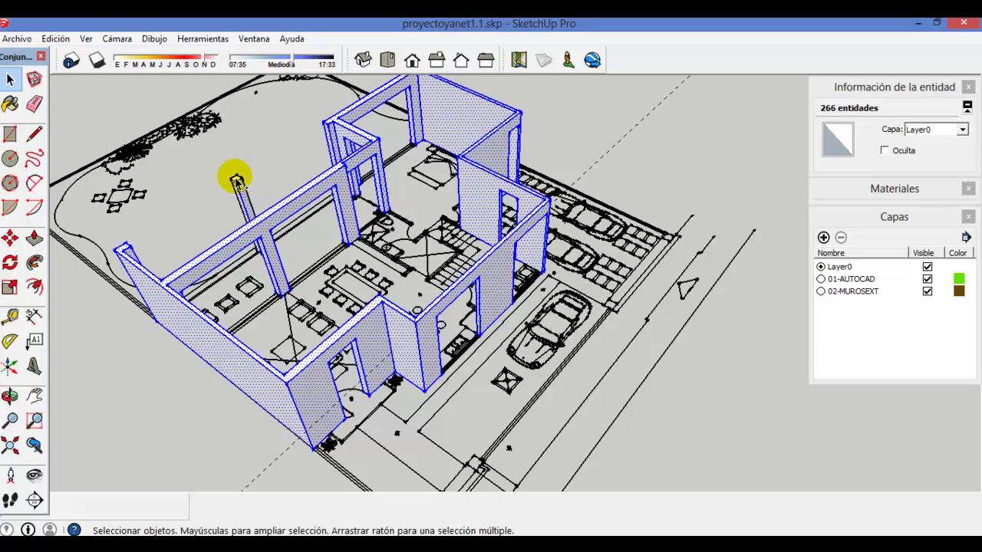
left_click(243, 198, "shift")
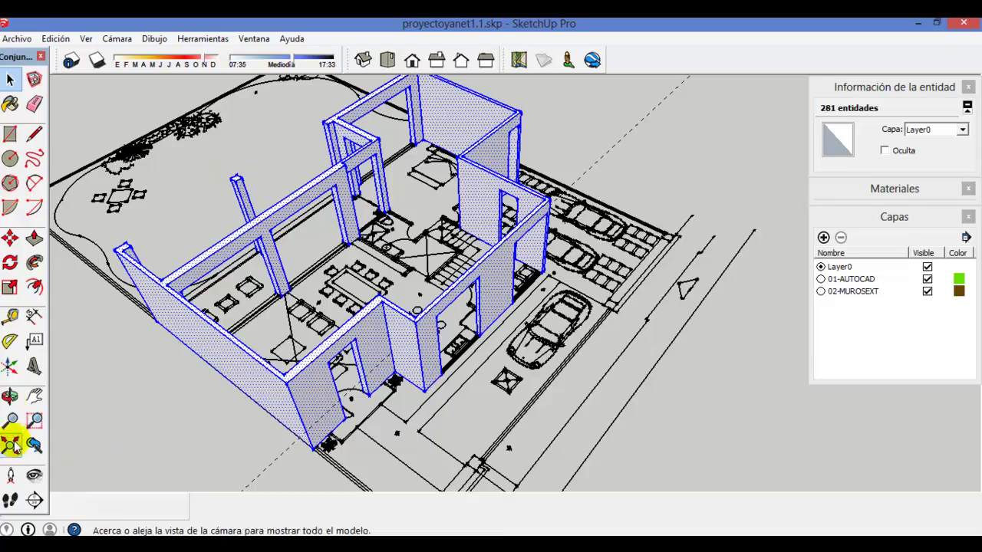
left_click(10, 399)
mouse_move(340, 423)
left_mouse_down()
mouse_move(467, 248)
mouse_move(283, 361)
mouse_move(487, 333)
mouse_move(471, 289)
mouse_move(333, 351)
mouse_move(418, 425)
mouse_move(445, 313)
mouse_move(222, 333)
mouse_move(421, 416)
mouse_move(564, 323)
mouse_move(322, 396)
mouse_move(132, 350)
mouse_move(103, 384)
mouse_move(416, 283)
mouse_move(284, 336)
mouse_move(359, 318)
left_mouse_up()
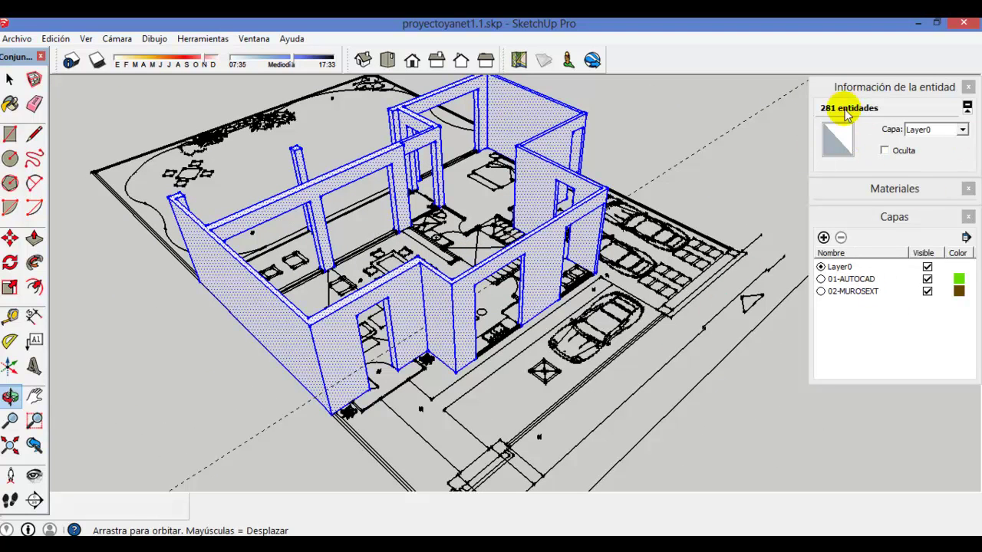
Step: Group the selected walls with Edición > Crear grupo and assign the group to layer 02-MUROSEXT
left_click(17, 39)
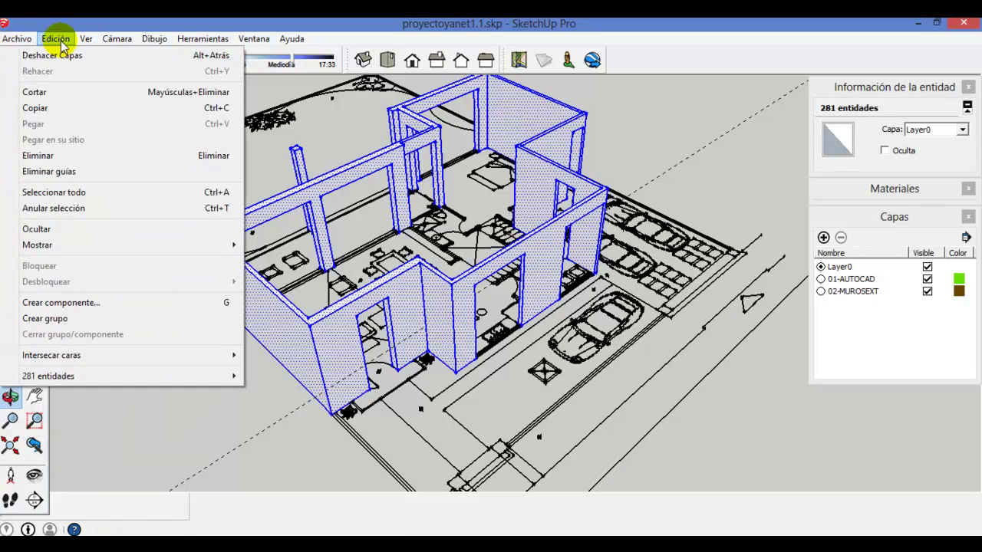
left_click(85, 319)
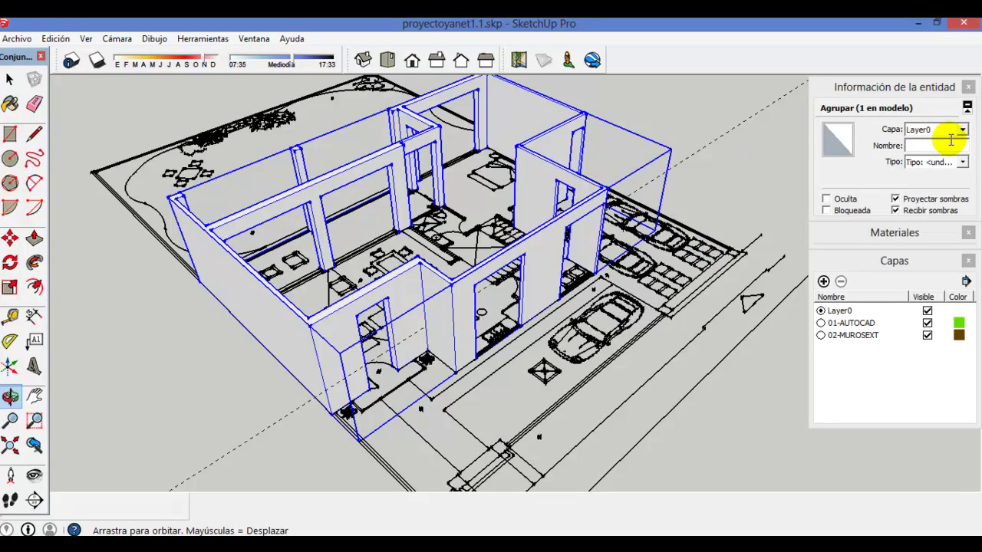
left_click(963, 132)
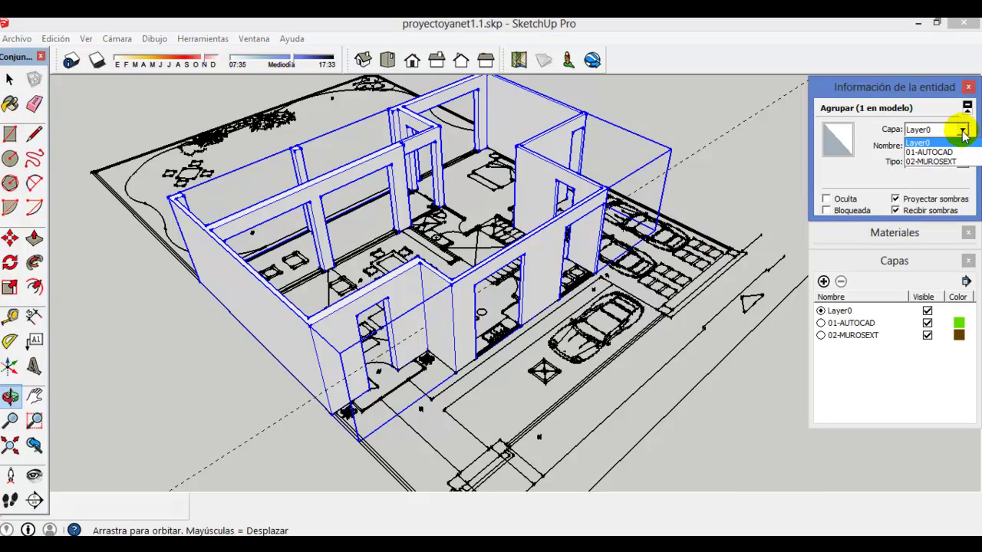
left_click(945, 162)
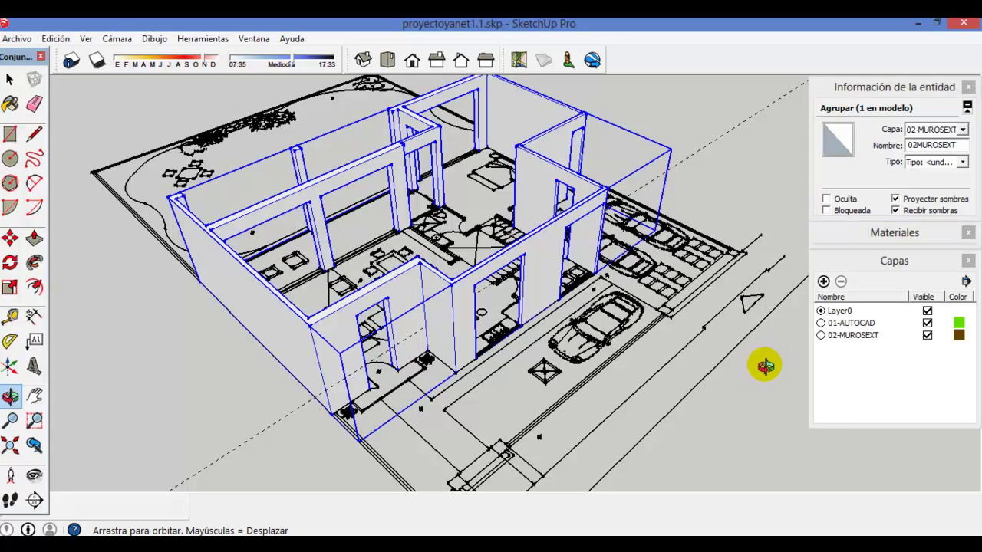
Step: Reselect the wall group to verify its 02-MUROSEXT layer, orbit the model, then deselect everything
left_click(10, 79)
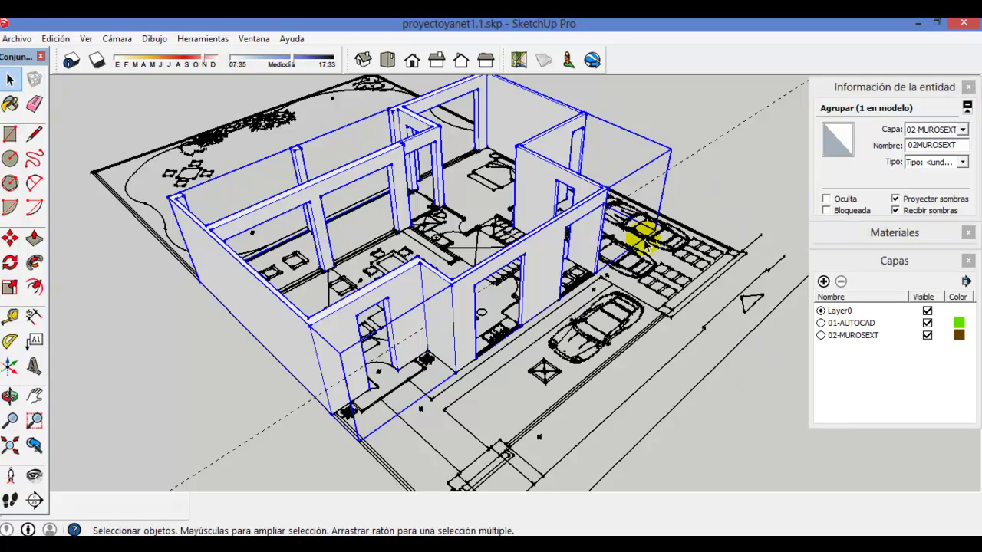
left_click(725, 201)
left_click(313, 329)
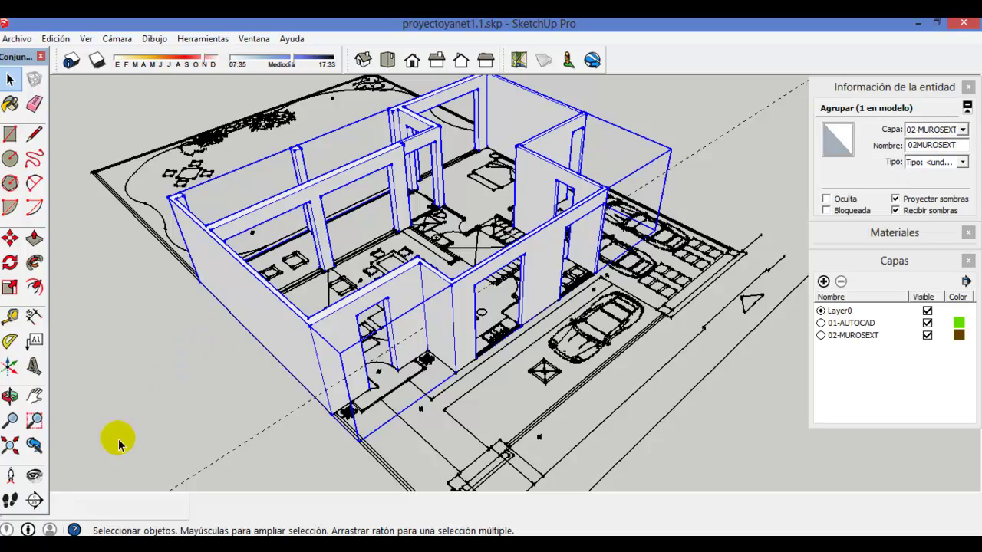
left_click(10, 398)
mouse_move(230, 365)
left_mouse_down()
mouse_move(208, 343)
mouse_move(510, 366)
mouse_move(532, 340)
mouse_move(459, 372)
mouse_move(532, 312)
mouse_move(405, 397)
mouse_move(571, 314)
left_mouse_up()
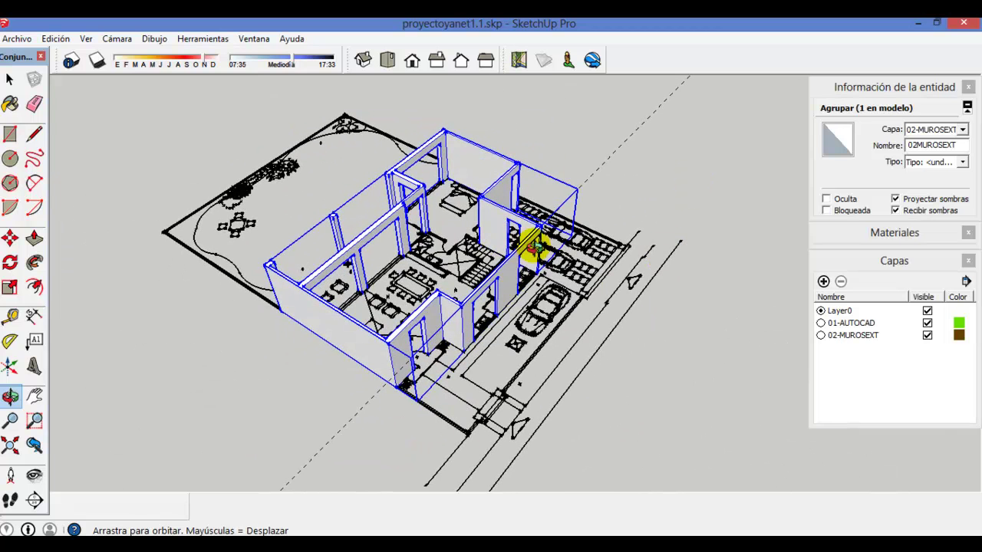
left_click(10, 79)
left_click(350, 285)
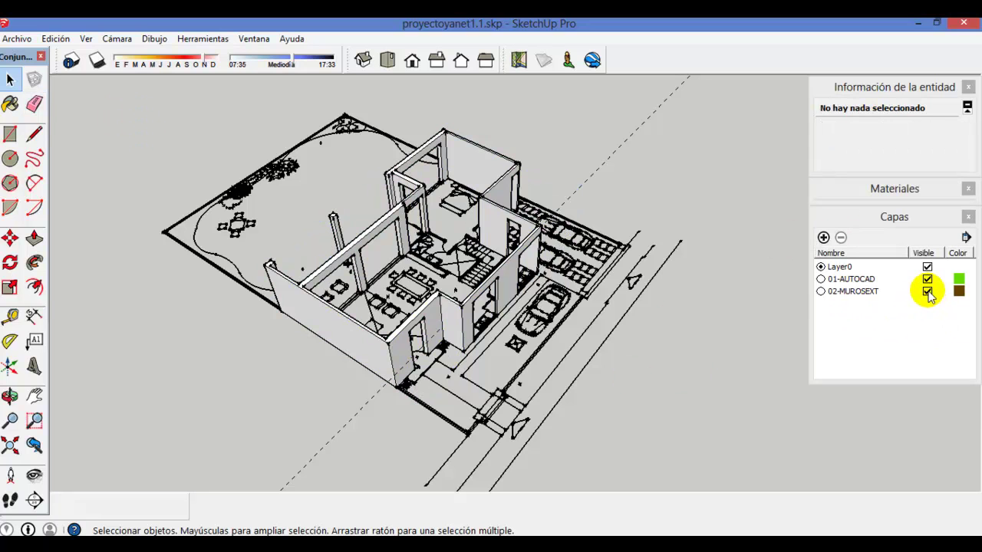
left_click(928, 292)
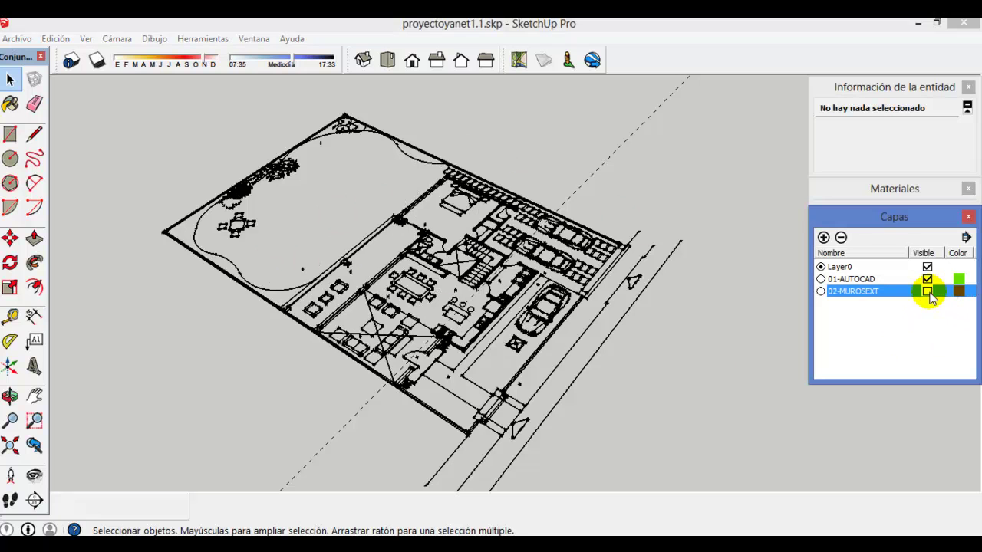
left_click(928, 292)
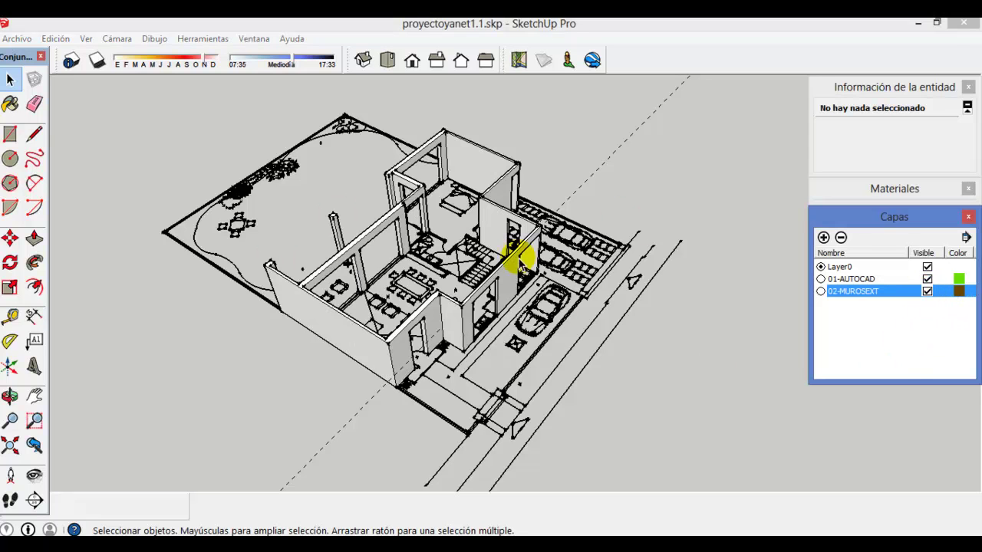
left_click(927, 279)
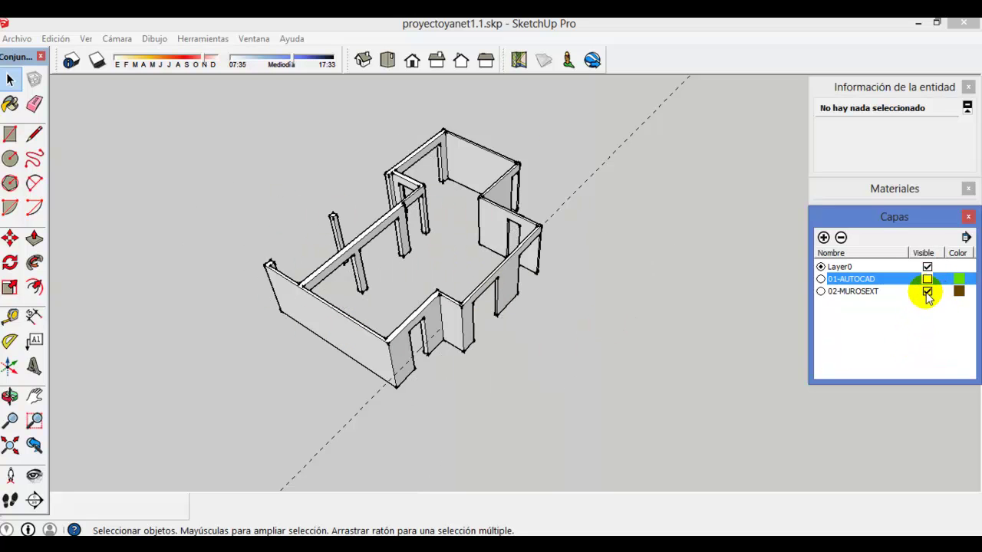
left_click(928, 280)
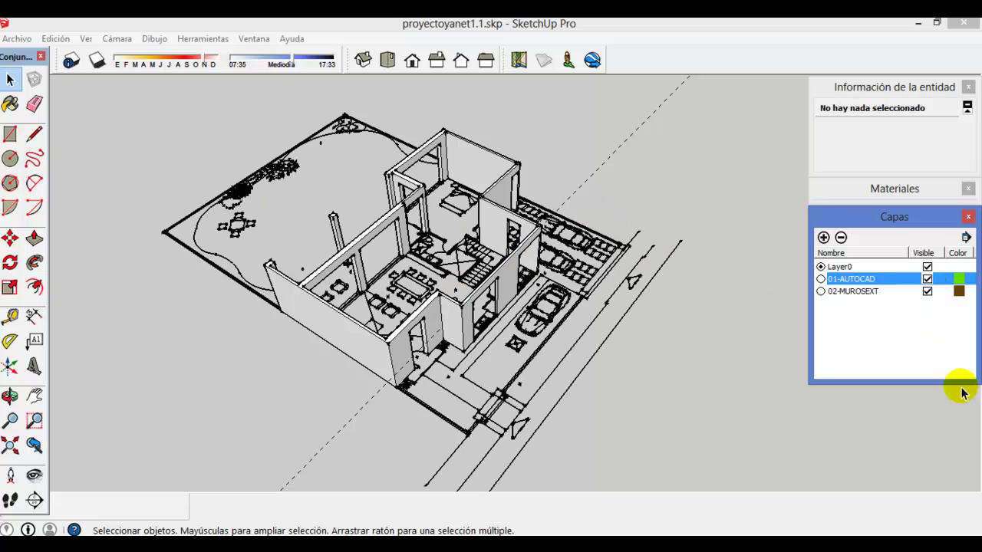
left_click(928, 291)
left_click(927, 291)
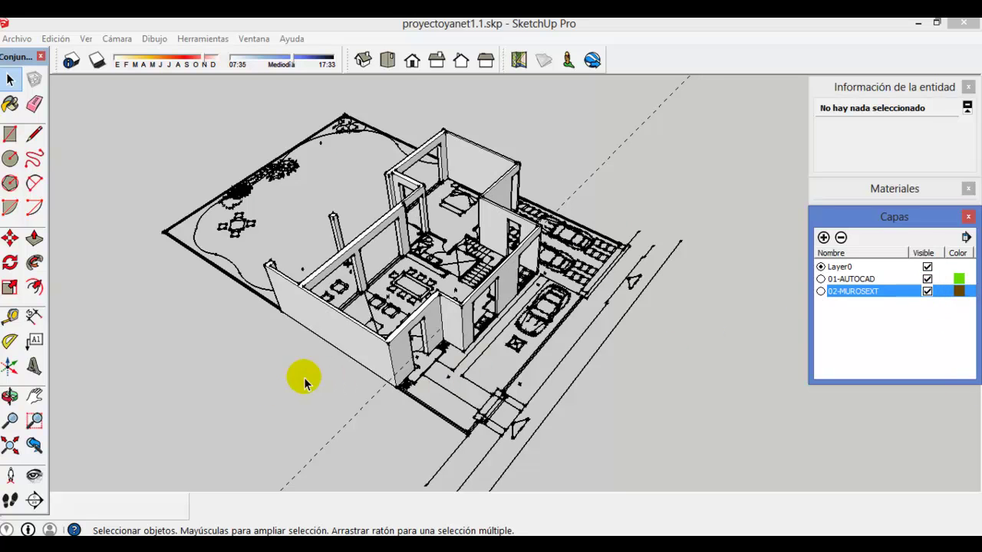
left_click(10, 395)
mouse_move(384, 329)
left_mouse_down()
mouse_move(528, 253)
mouse_move(449, 248)
mouse_move(542, 257)
mouse_move(247, 302)
mouse_move(439, 232)
mouse_move(460, 263)
mouse_move(449, 240)
mouse_move(438, 274)
left_mouse_up()
Step: Enter the 02MUROSEXT wall group for editing so the rest of the model fades
scroll(451, 257, "up", 3)
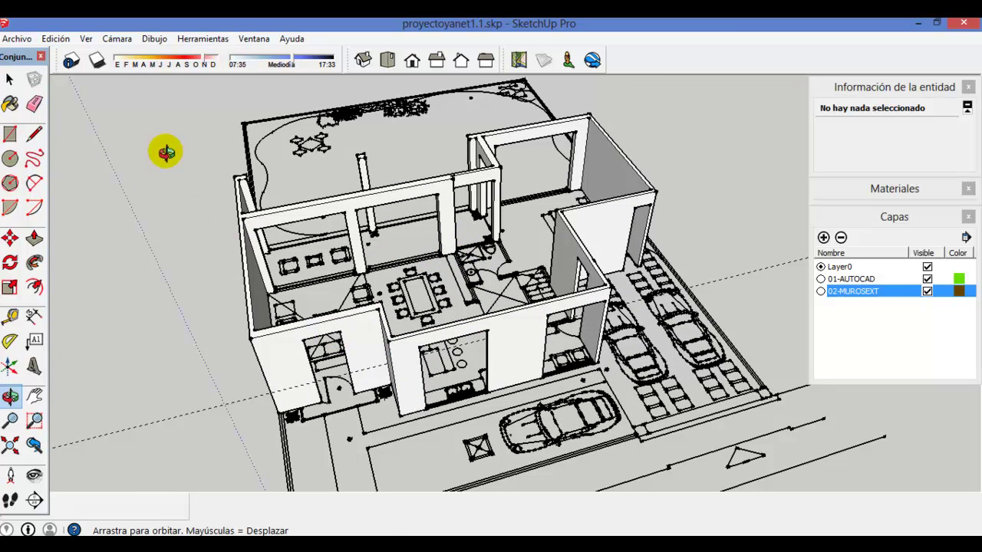
left_click(10, 81)
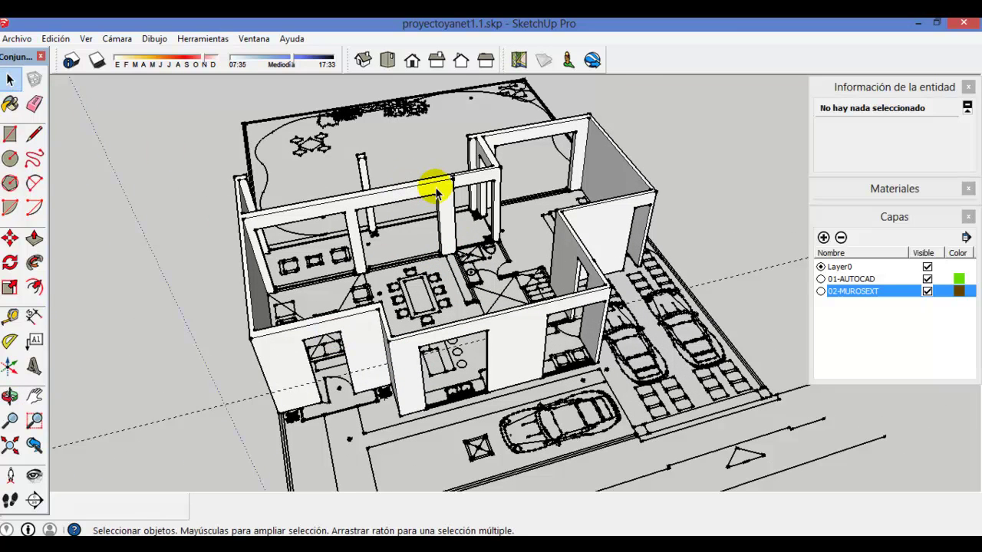
double_click(434, 186)
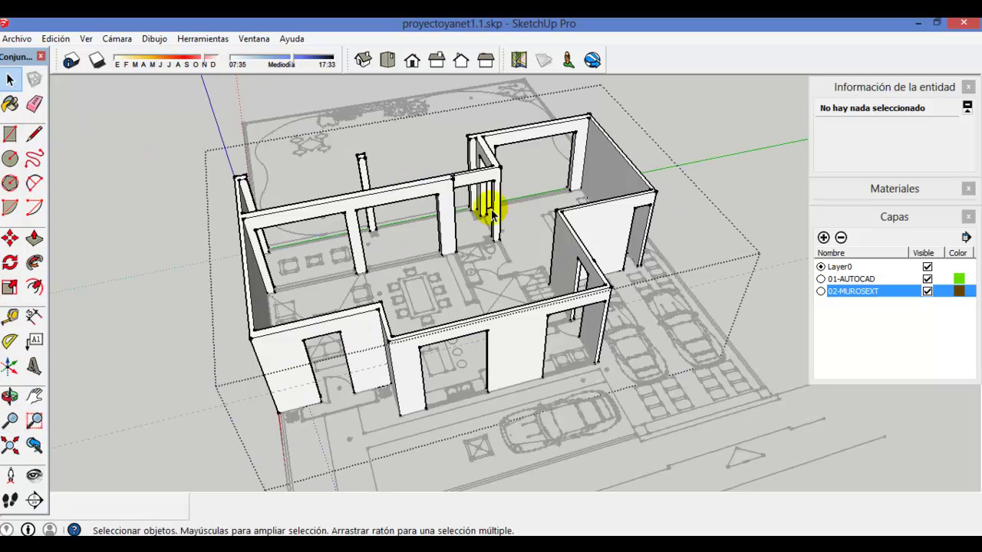
Step: Orbit and zoom around the wall group to inspect its door and window openings
left_click(13, 399)
mouse_move(504, 357)
left_mouse_down()
mouse_move(405, 346)
mouse_move(543, 292)
mouse_move(522, 222)
mouse_move(560, 266)
left_mouse_up()
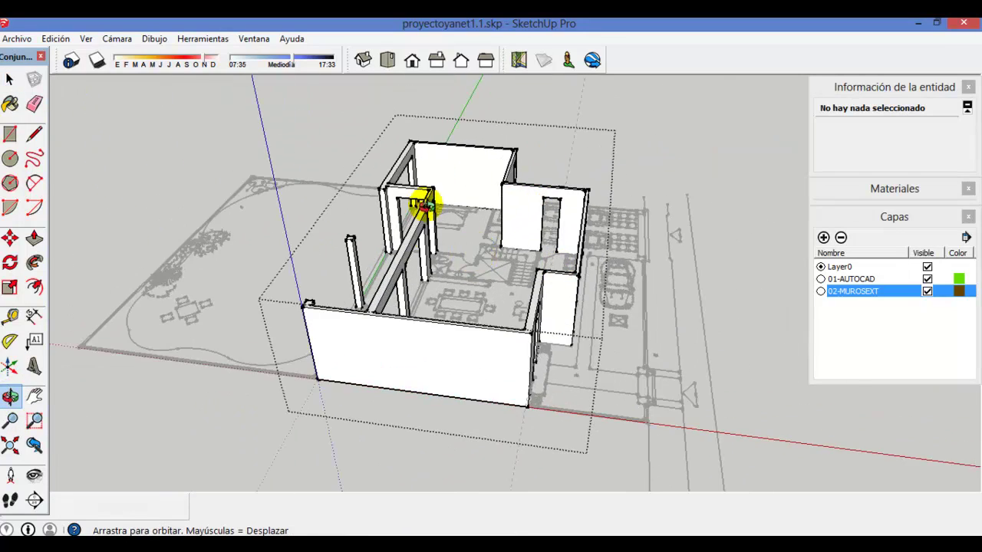
left_click_drag(422, 203, 559, 230)
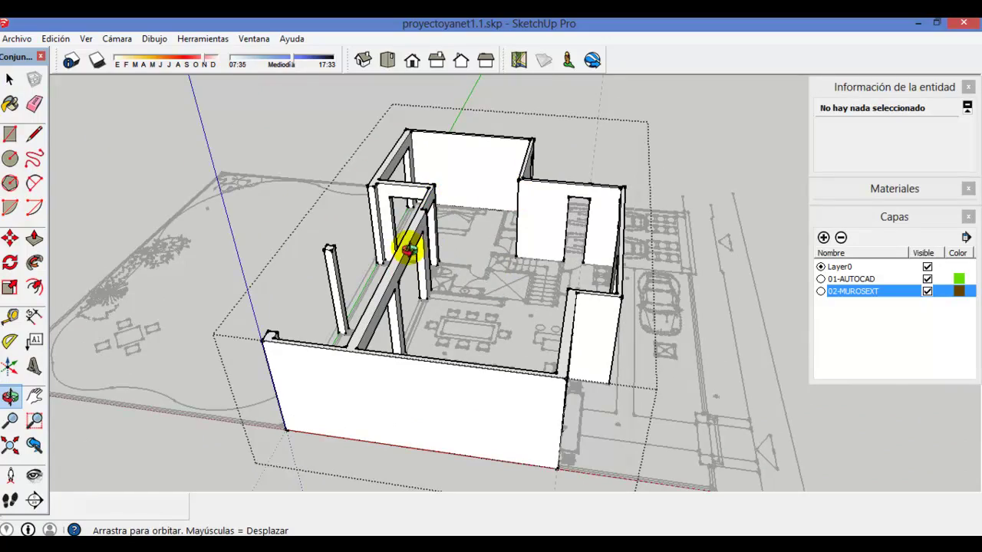
mouse_move(431, 290)
left_mouse_down()
mouse_move(575, 314)
mouse_move(544, 399)
left_mouse_up()
mouse_move(456, 381)
left_mouse_down()
mouse_move(653, 303)
mouse_move(592, 330)
mouse_move(307, 317)
mouse_move(197, 336)
mouse_move(522, 256)
mouse_move(314, 329)
mouse_move(366, 211)
mouse_move(458, 254)
mouse_move(442, 207)
mouse_move(482, 195)
mouse_move(561, 222)
mouse_move(438, 305)
mouse_move(562, 235)
left_mouse_up()
scroll(613, 212, "up", 3)
scroll(467, 214, "up", 2)
scroll(458, 245, "down", 2)
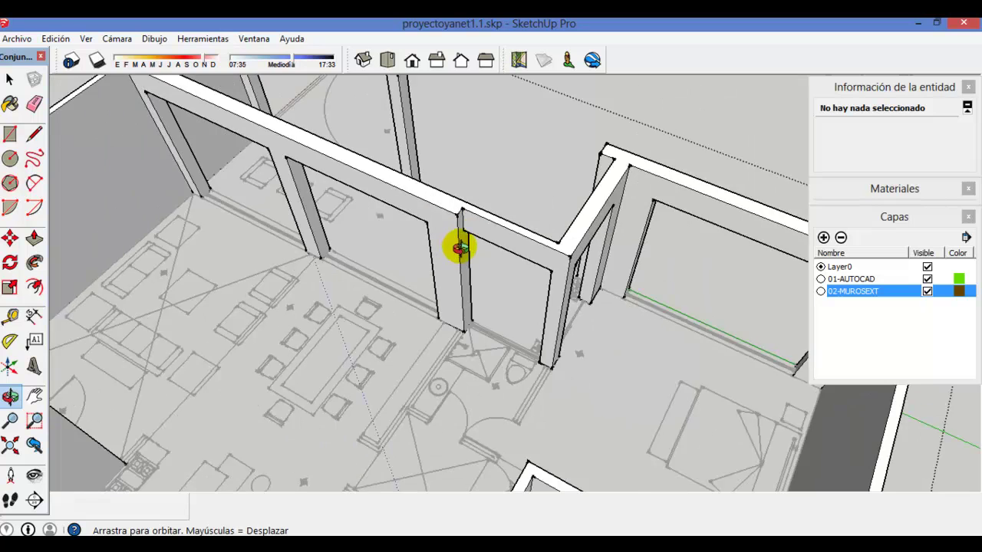
scroll(503, 296, "down", 3)
scroll(504, 368, "up", 2)
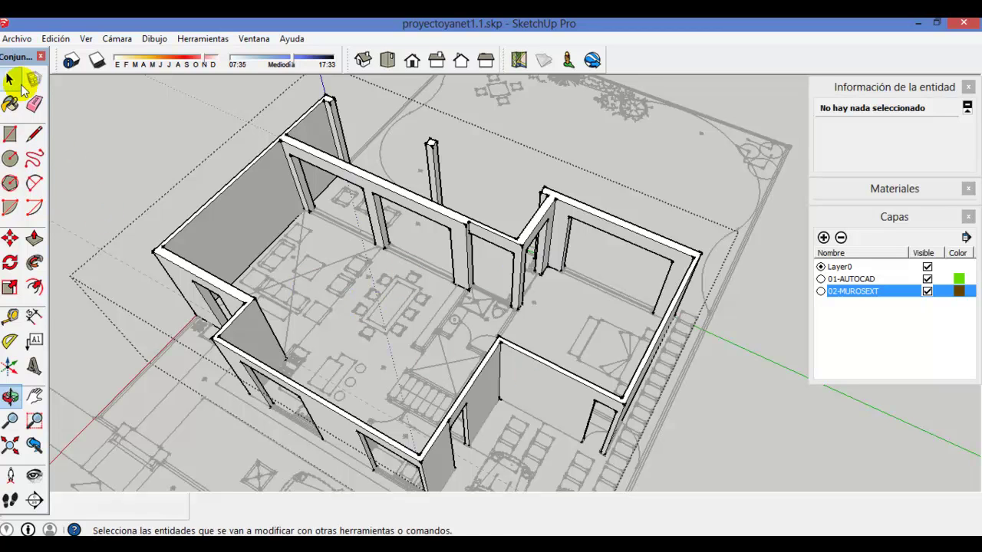
Step: Exit the wall group's edit mode and orbit to a more frontal, lower view
left_click(9, 81)
left_click(131, 114)
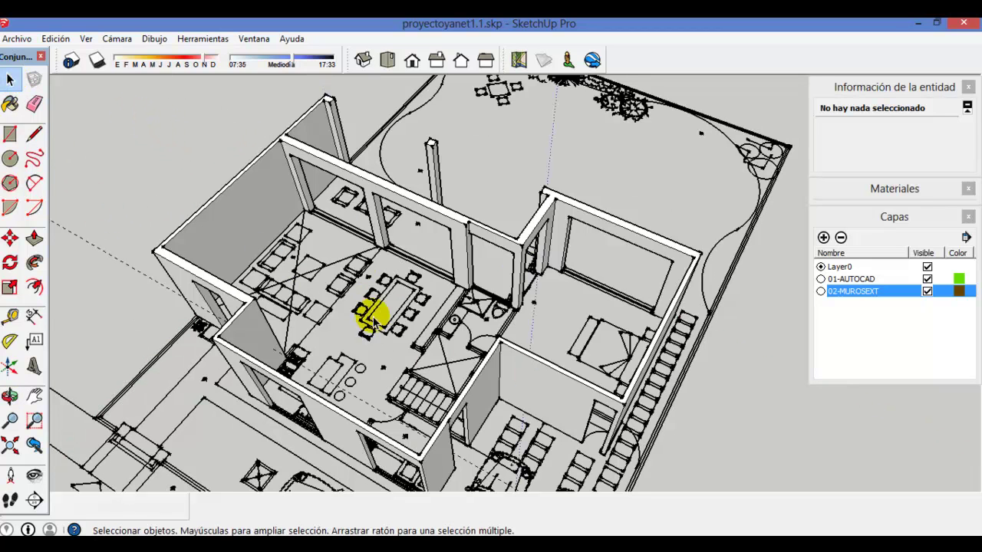
left_click(11, 398)
mouse_move(476, 368)
left_mouse_down()
mouse_move(524, 340)
mouse_move(520, 241)
left_mouse_up()
scroll(431, 272, "down", 5)
mouse_move(431, 272)
left_mouse_down()
mouse_move(575, 329)
mouse_move(414, 280)
left_mouse_up()
Step: Zoom and orbit the house so the garden sits left and the cars right
scroll(429, 288, "up", 2)
scroll(537, 303, "up", 2)
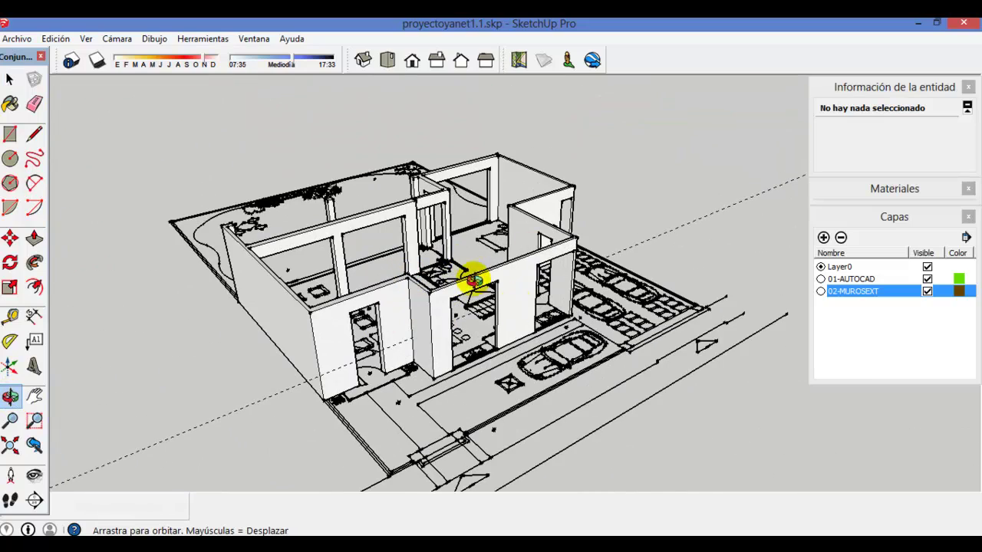
mouse_move(402, 264)
left_mouse_down()
mouse_move(508, 345)
mouse_move(428, 329)
left_mouse_up()
scroll(442, 311, "up", 2)
scroll(471, 300, "down", 3)
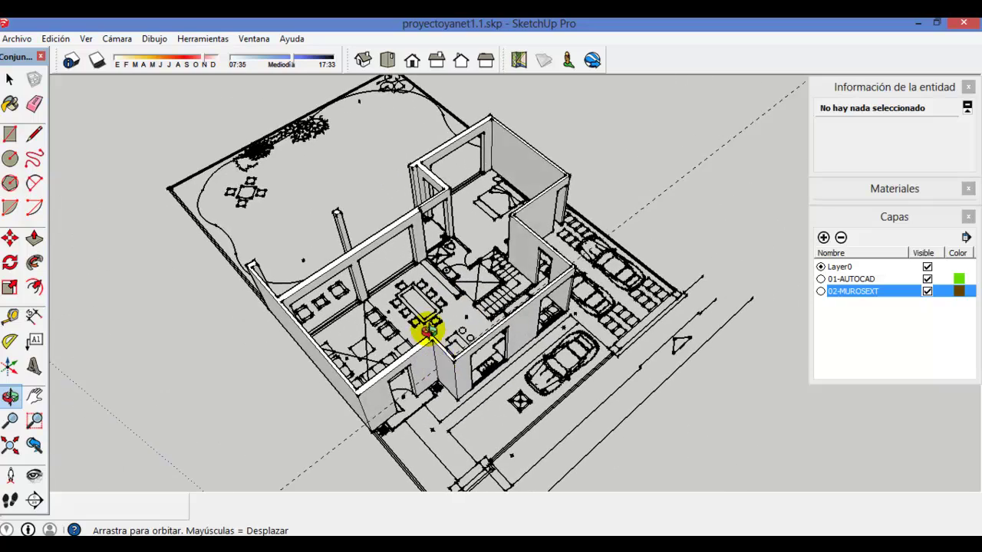
scroll(428, 329, "up", 3)
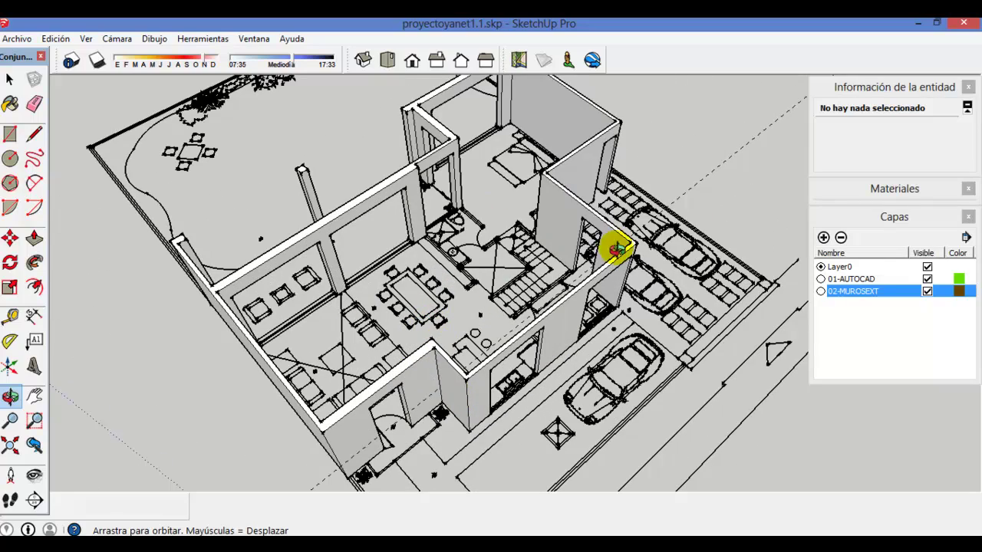
mouse_move(456, 311)
left_mouse_down()
mouse_move(412, 342)
mouse_move(553, 354)
left_mouse_up()
left_click_drag(482, 331, 479, 332)
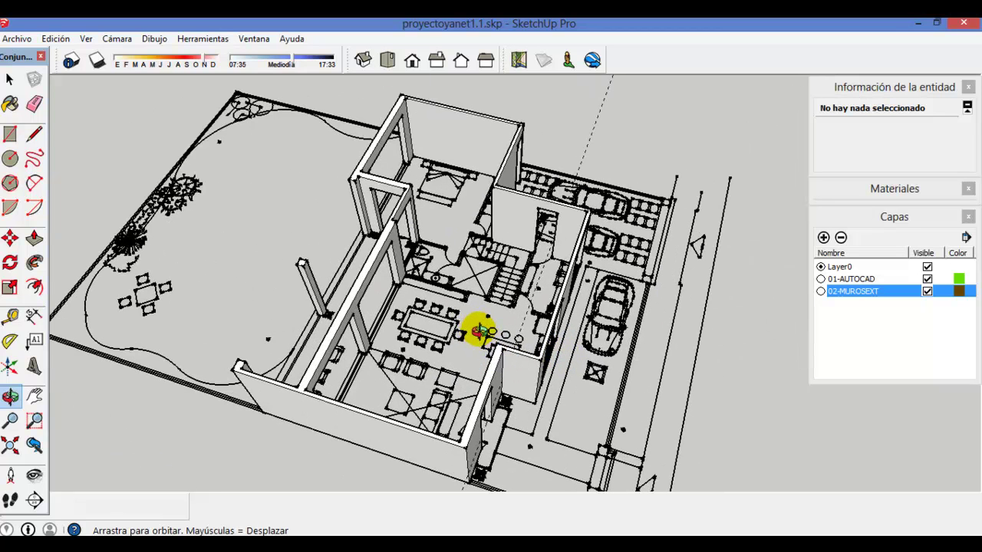